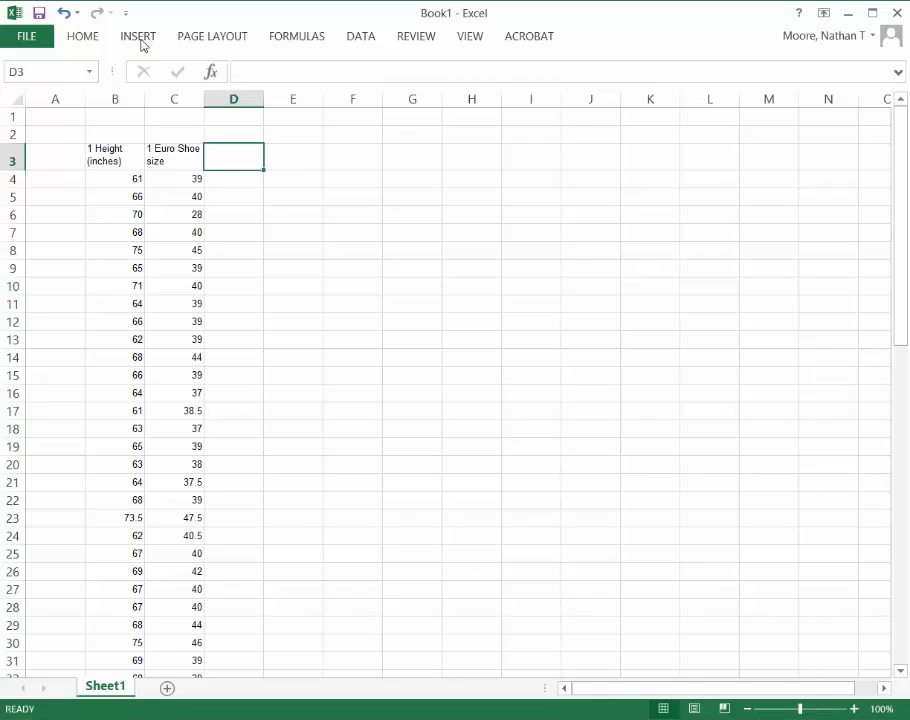
- Insert a markers-only scatter chart of the height and Euro shoe size data and select its data series
click(138, 36)
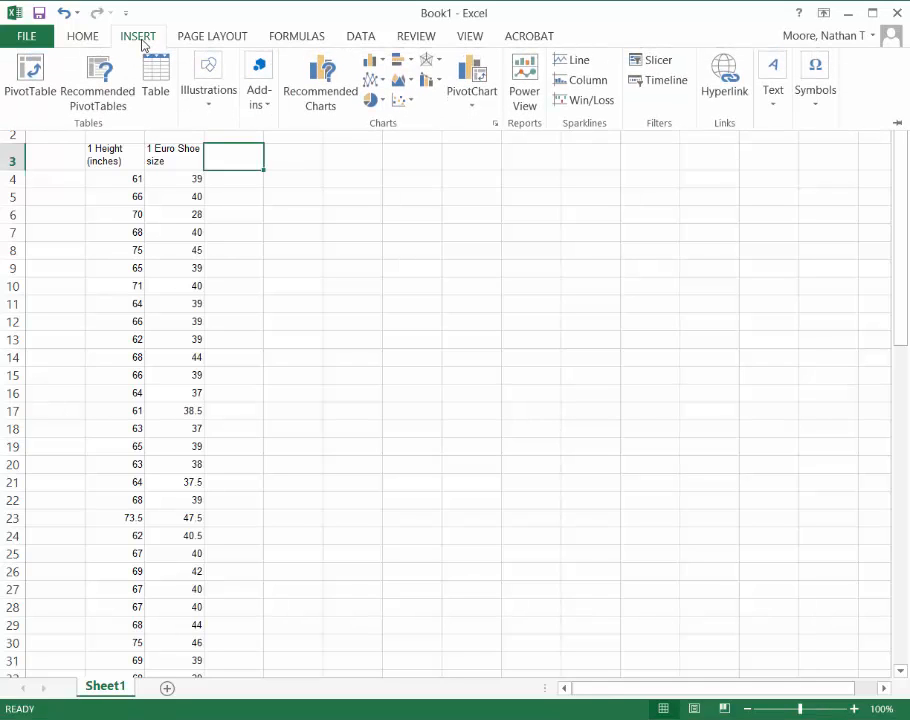
click(412, 102)
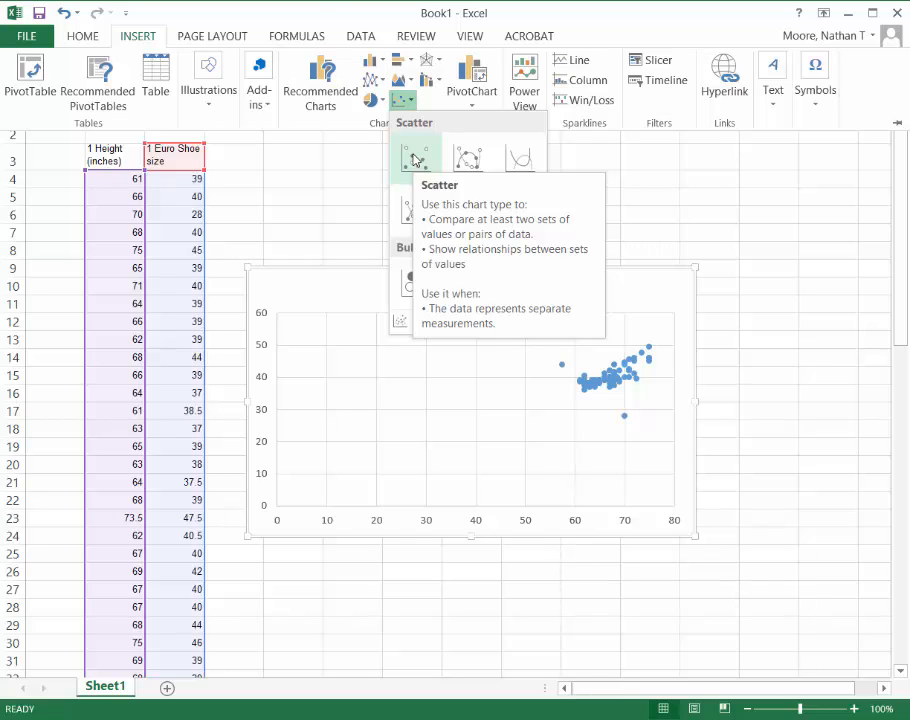
click(416, 160)
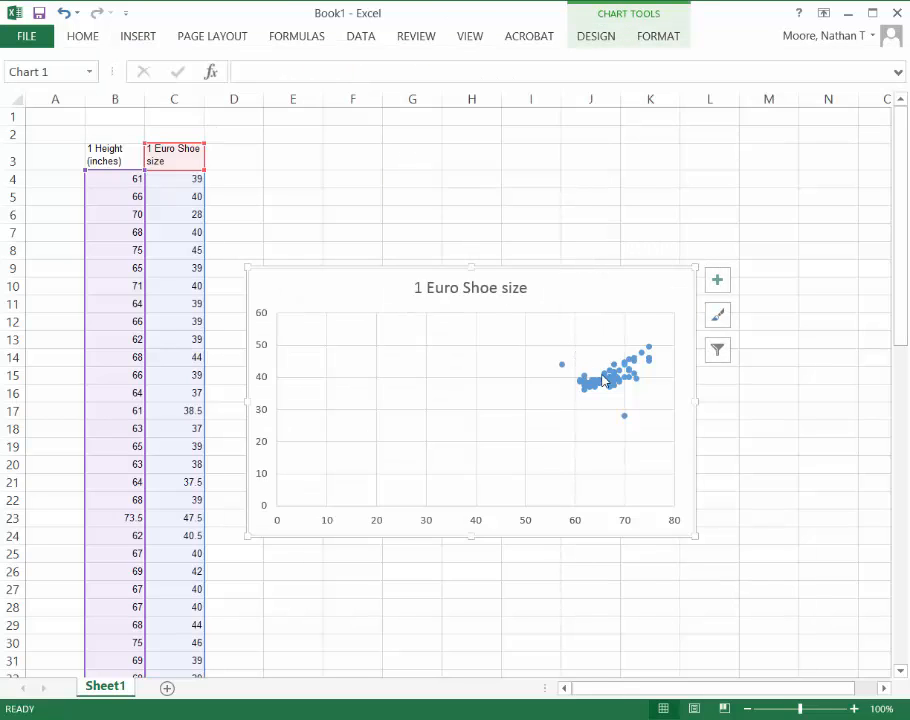
click(605, 381)
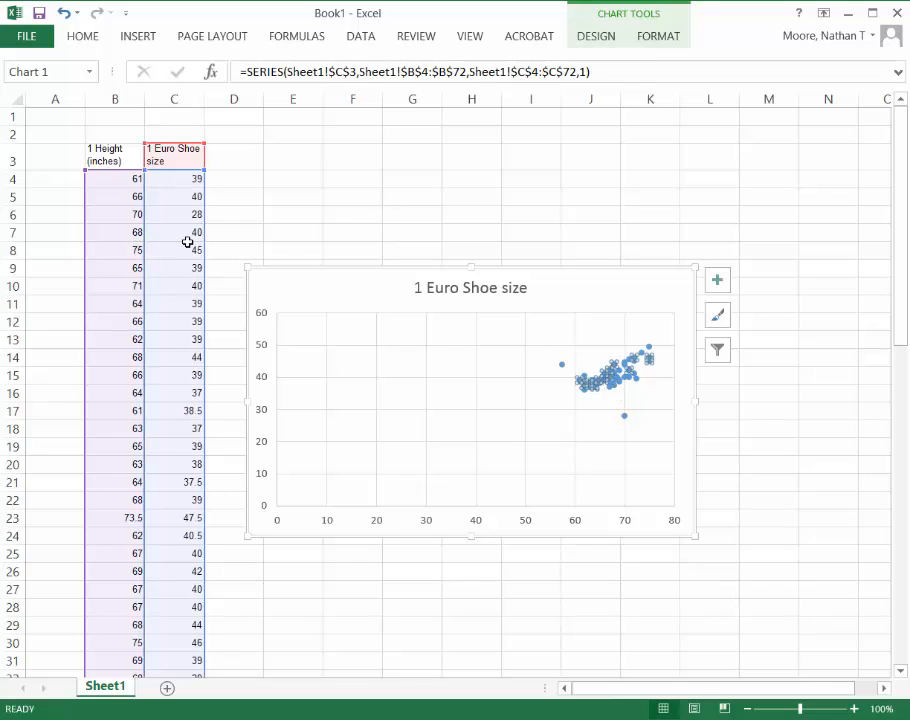
mouse_move(601, 378)
- Add axis titles to the scatter chart and set the horizontal axis title to "Height (in)"
click(717, 280)
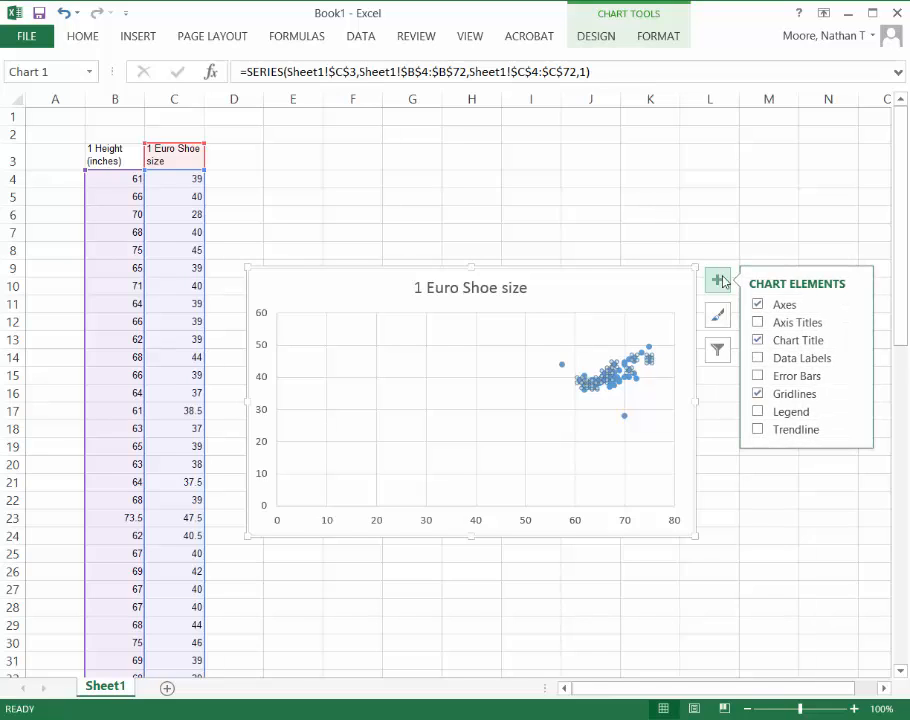
click(759, 323)
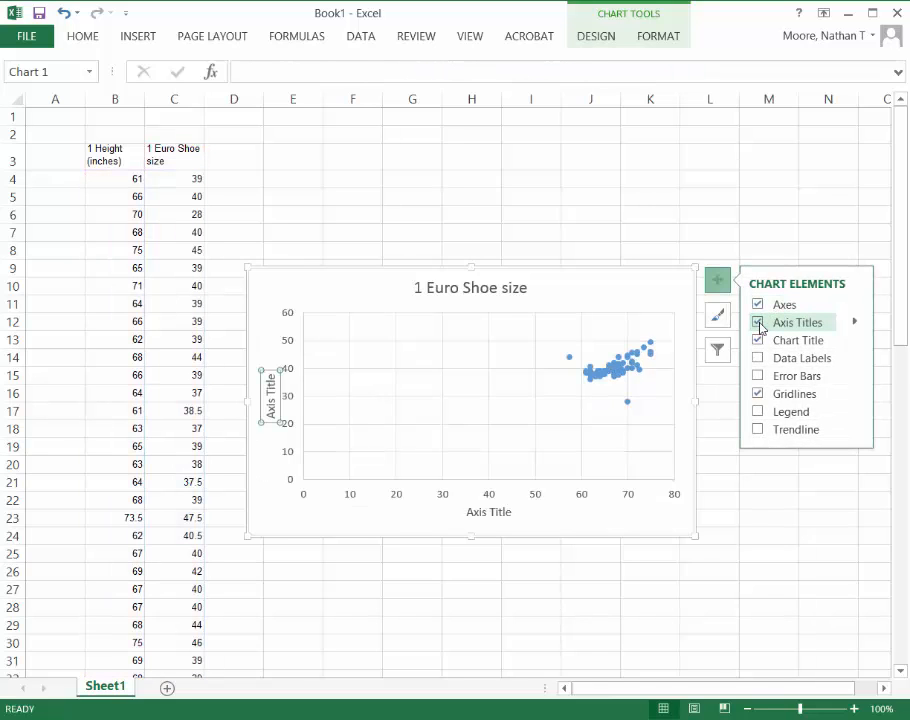
click(480, 514)
click(479, 512)
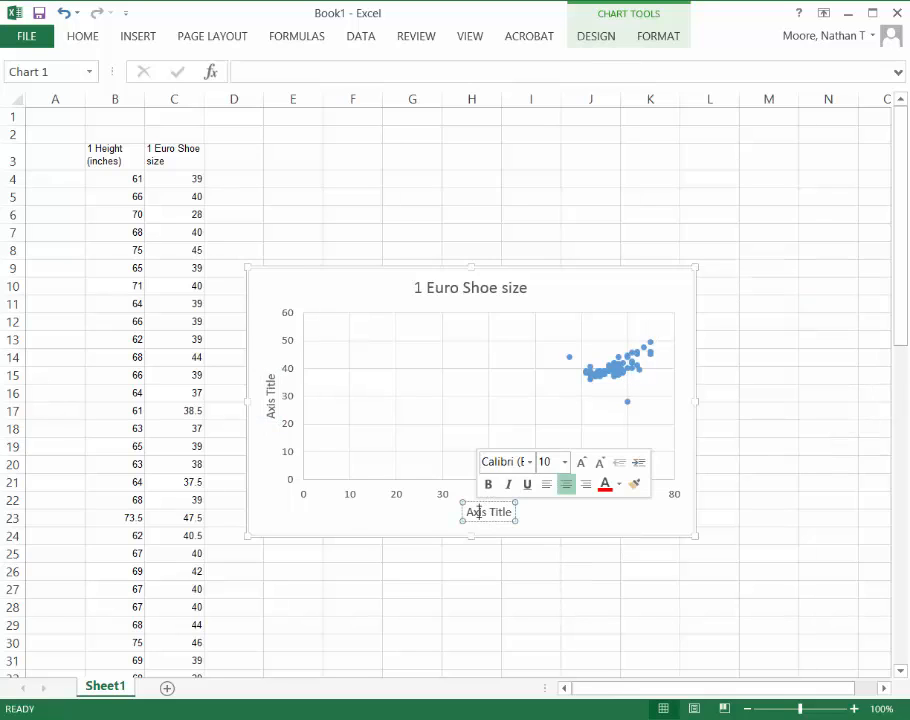
triple_click(479, 512)
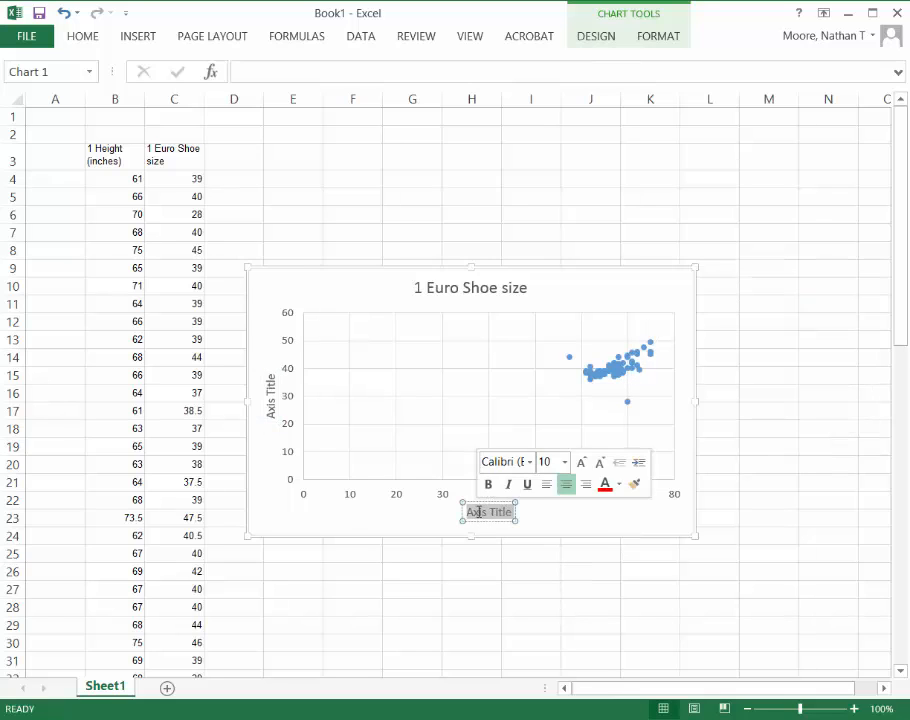
text(Height)
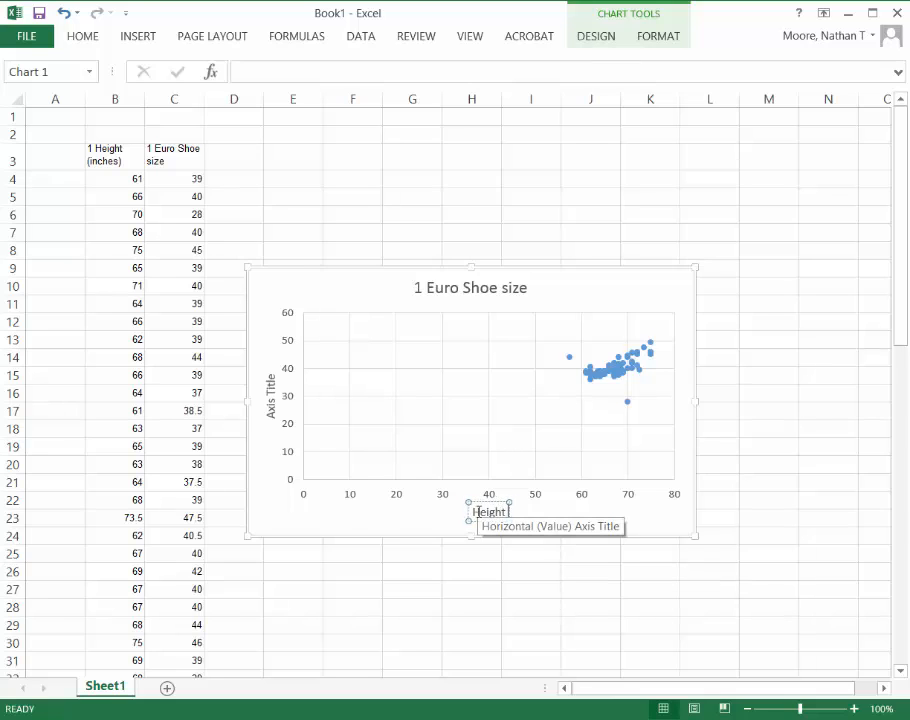
text( (in))
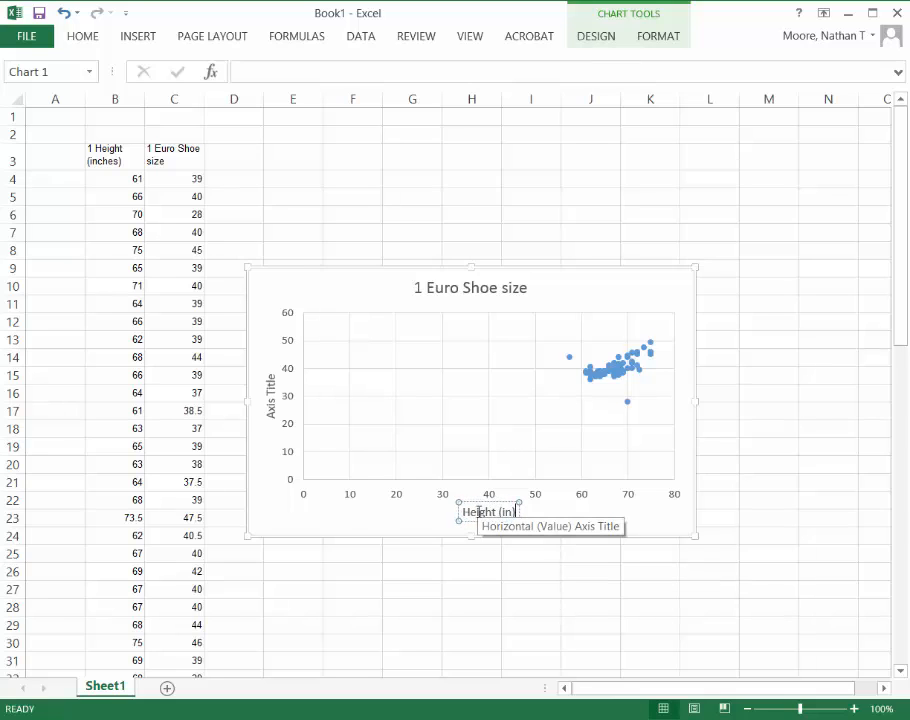
- Replace the vertical axis title's placeholder text with "Euro Shoe Size (?)"
click(268, 382)
triple_click(268, 383)
double_click(270, 387)
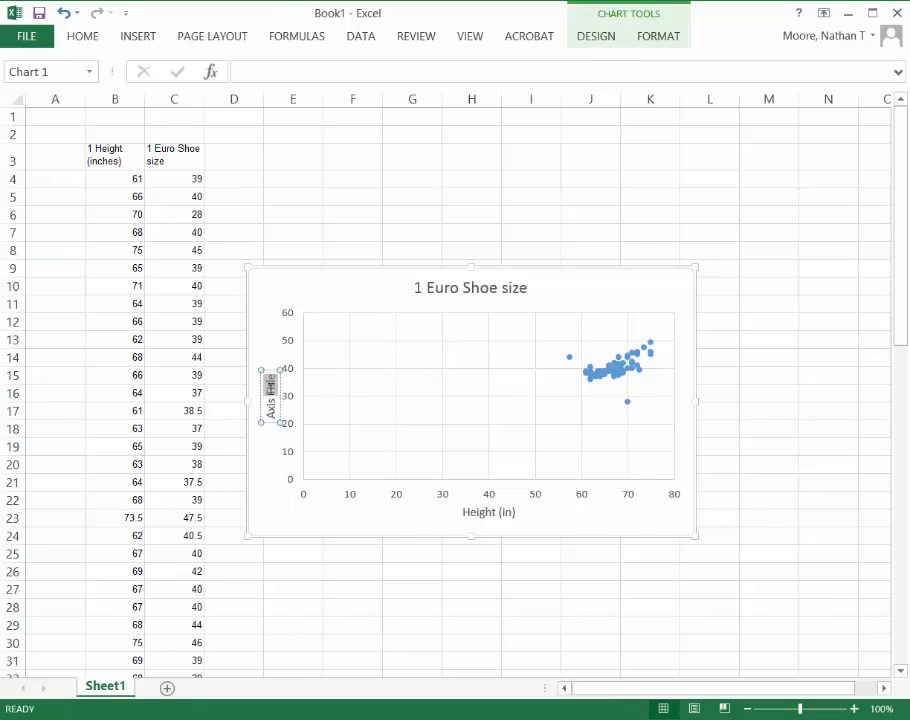
triple_click(270, 386)
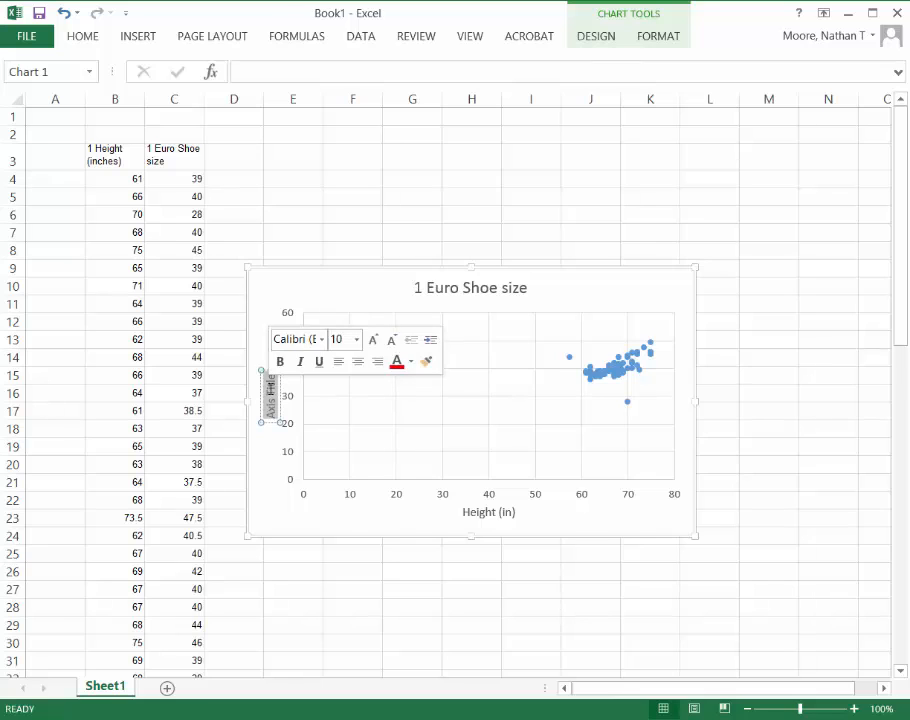
key(BackSpace)
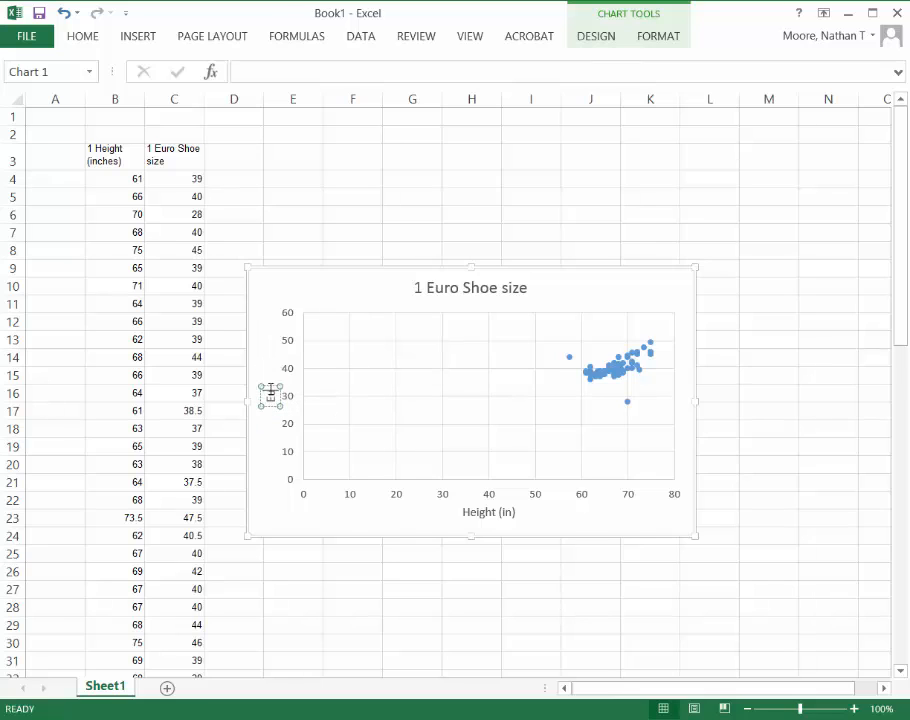
text(Euro)
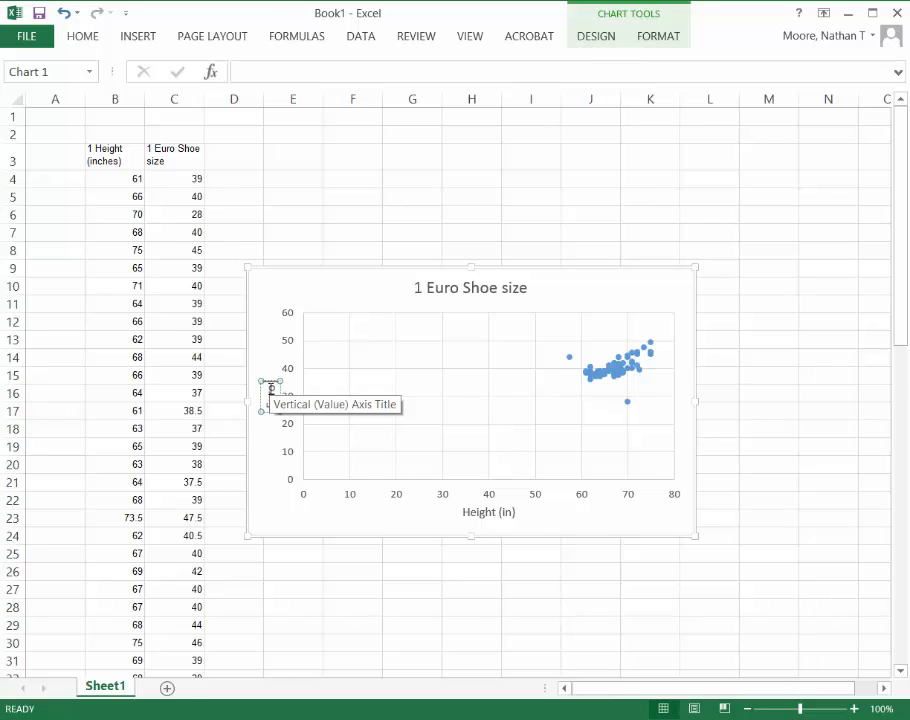
text( Shoe Size (?))
click(270, 489)
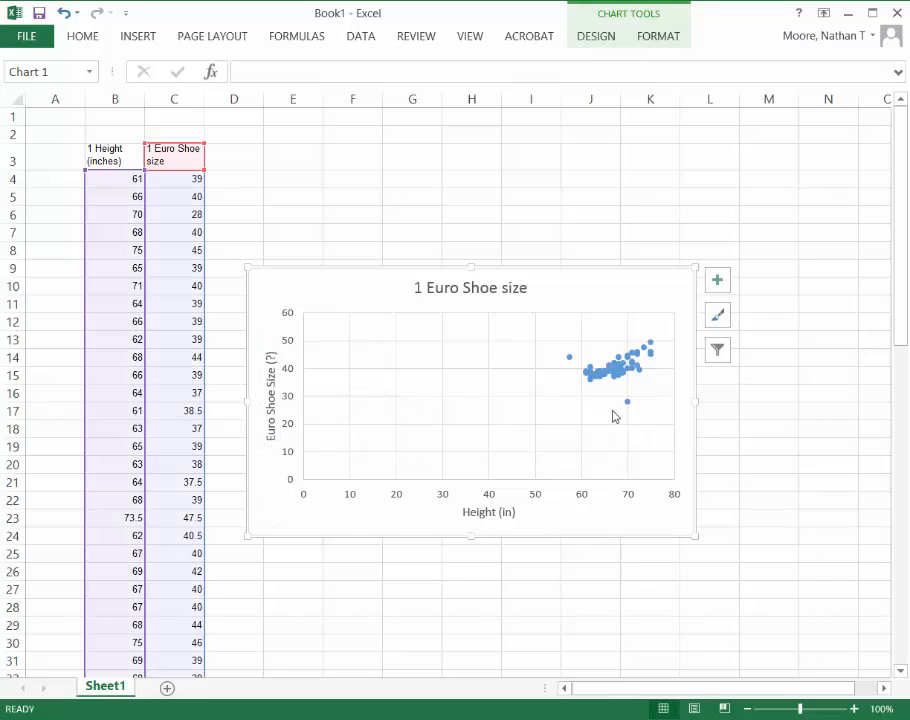
- Change the chart title to "Does height predict shoe size?"
click(468, 290)
click(442, 287)
triple_click(442, 287)
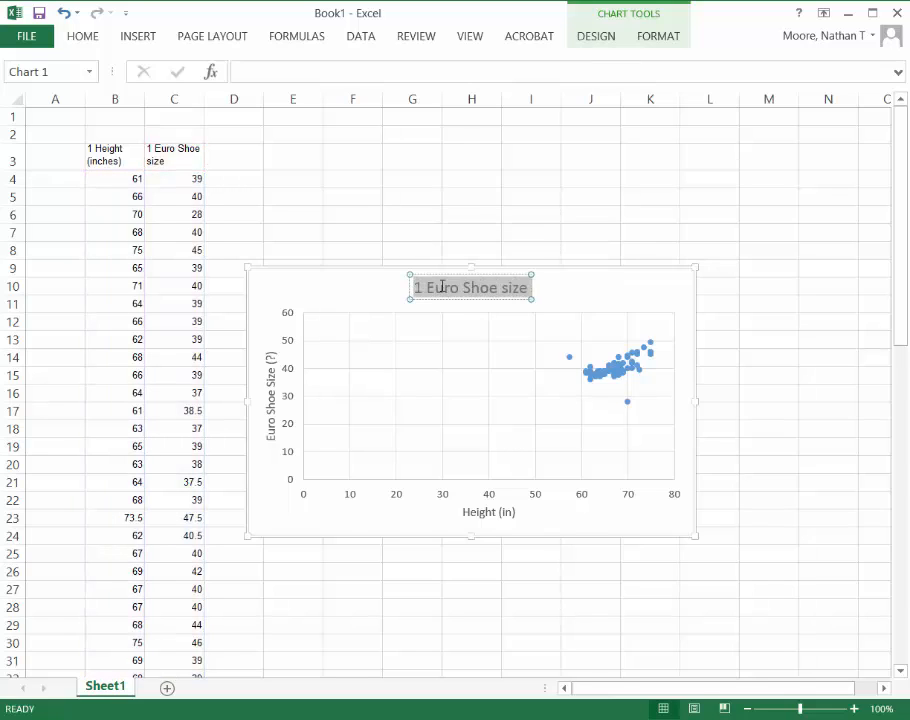
text(Does h)
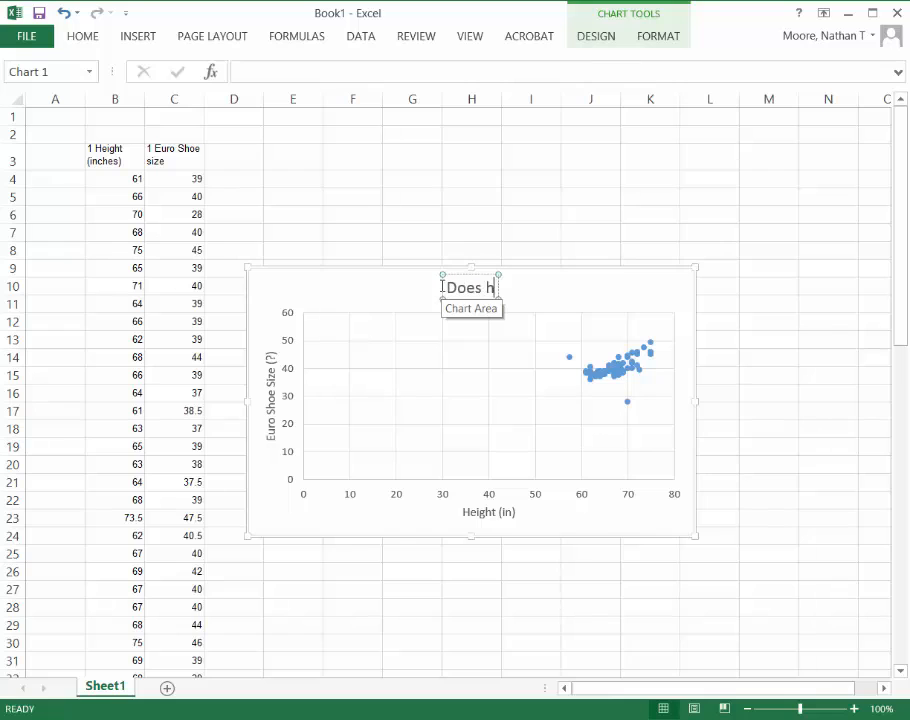
text(eight predict)
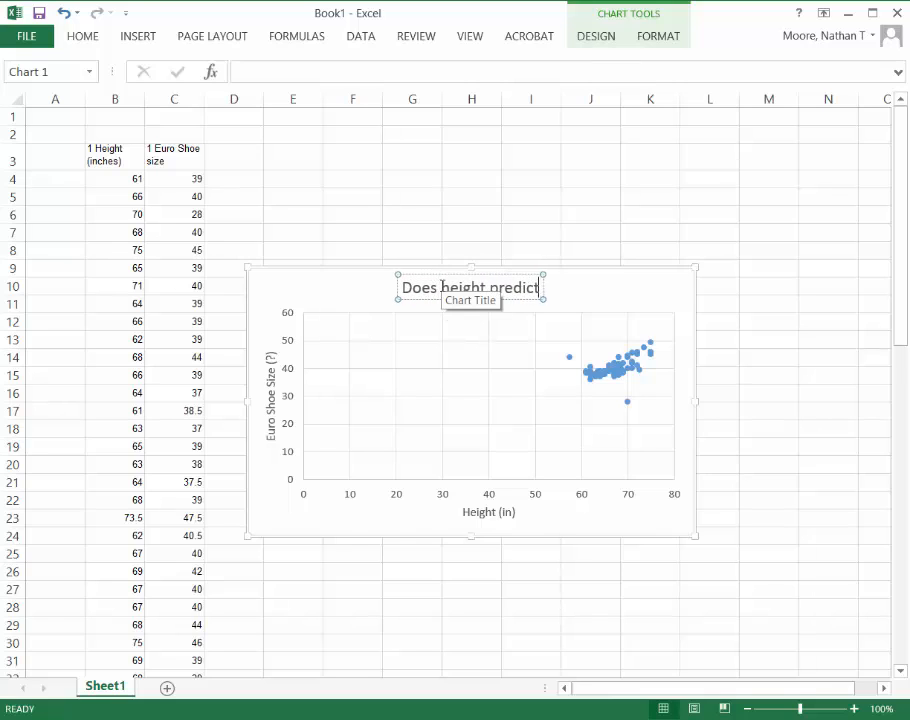
text( shoe size?)
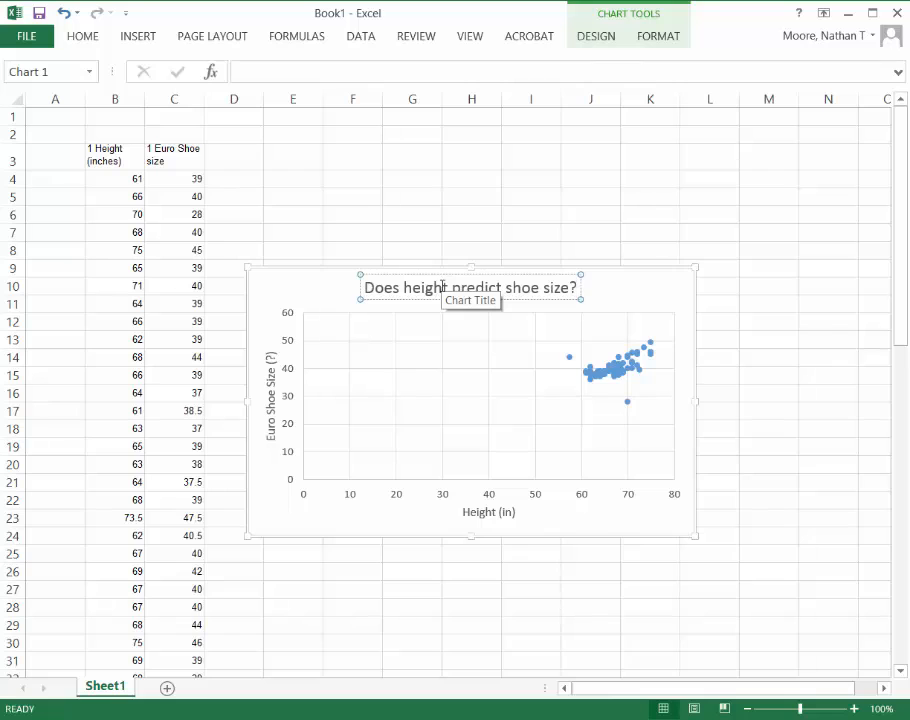
click(648, 290)
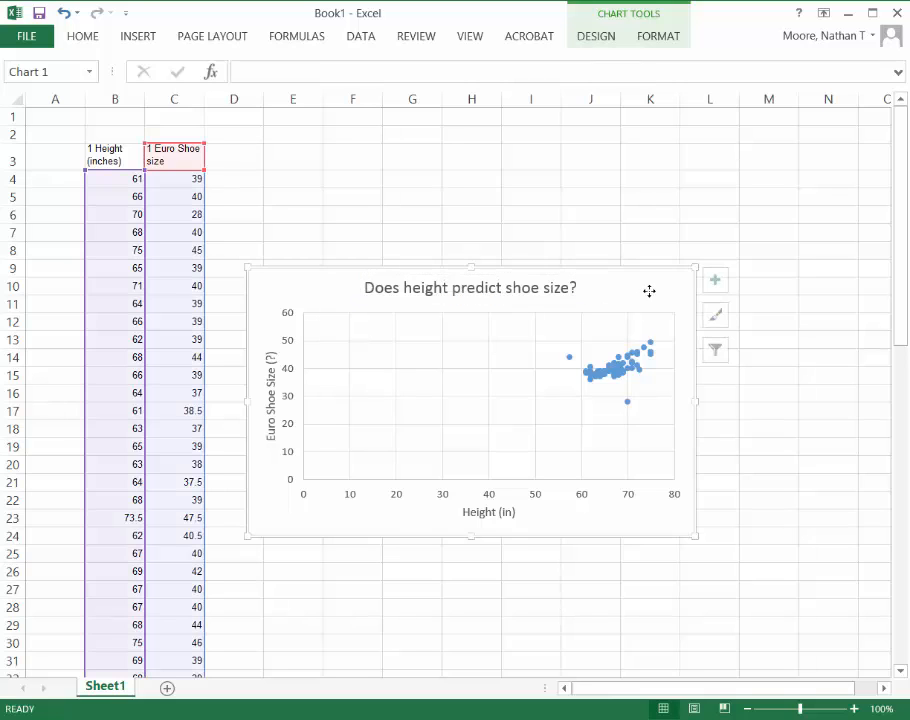
- Set the minimum bound of the horizontal height axis to 40
click(628, 375)
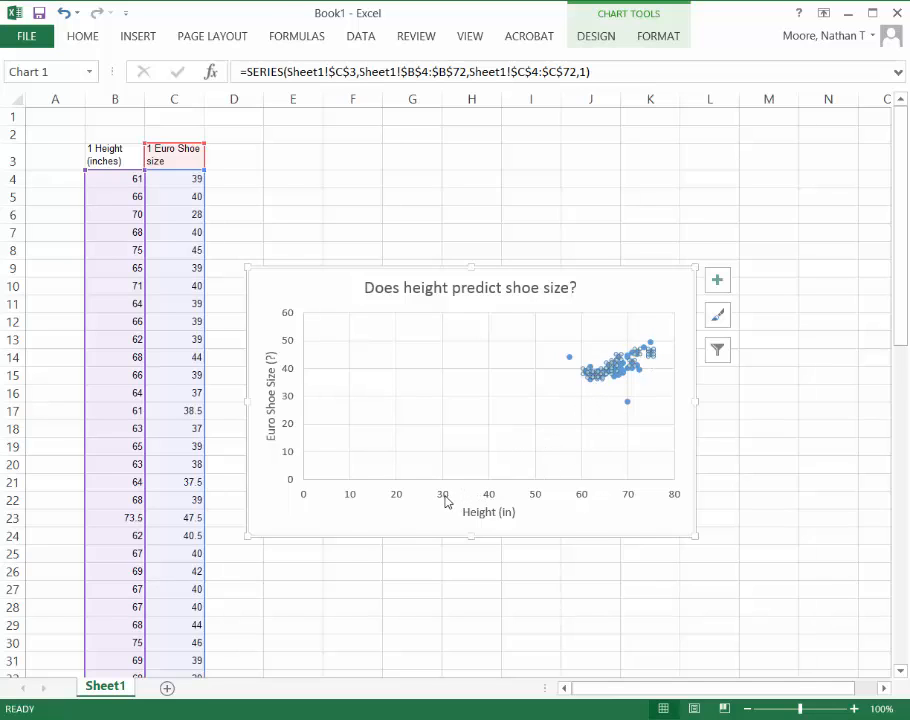
click(303, 497)
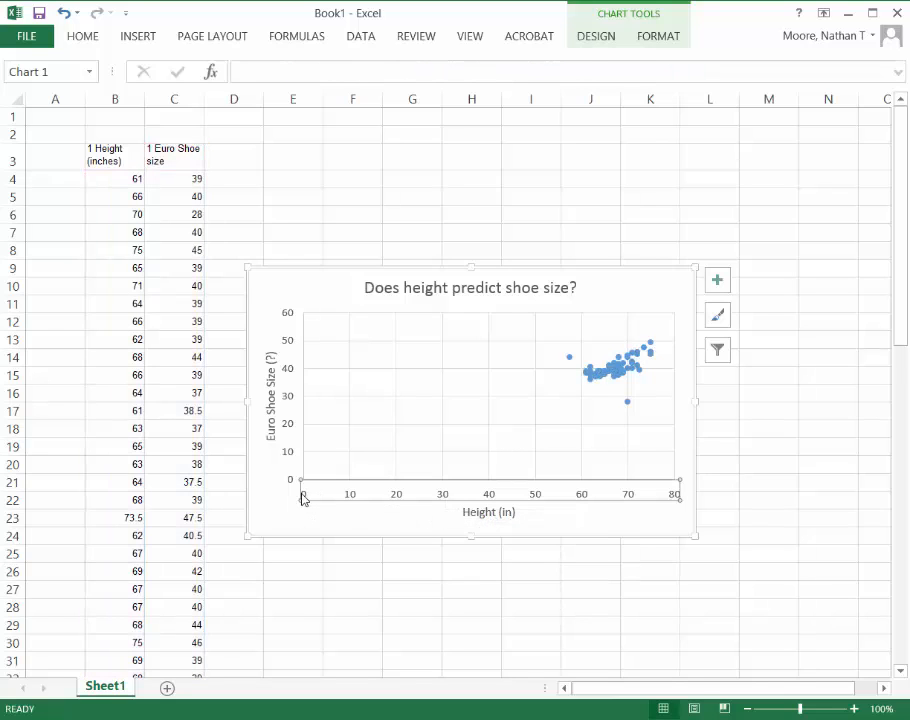
double_click(304, 498)
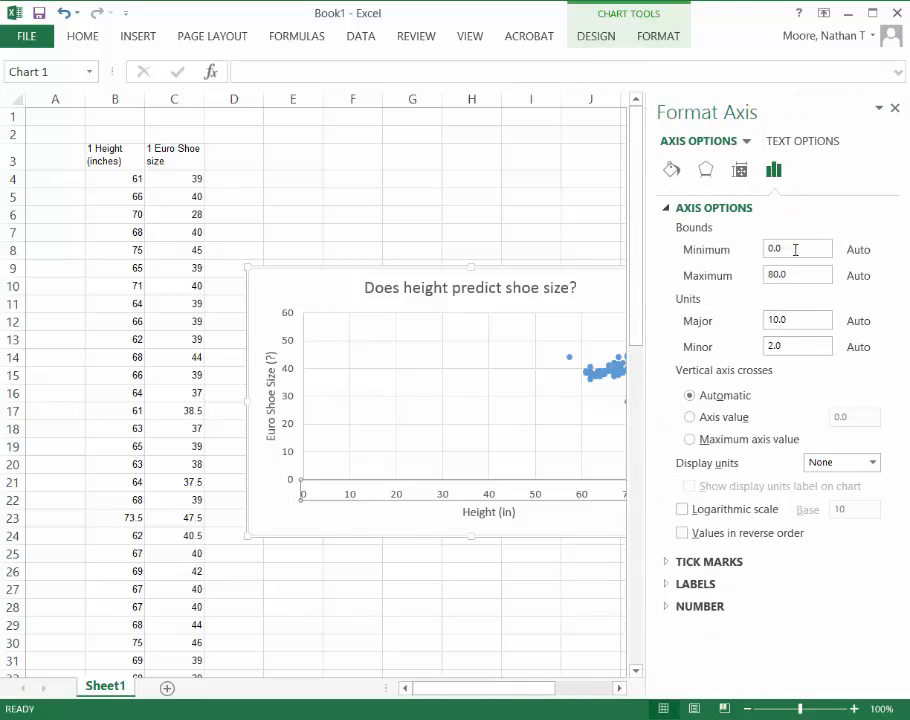
click(795, 250)
text(30)
key(Return)
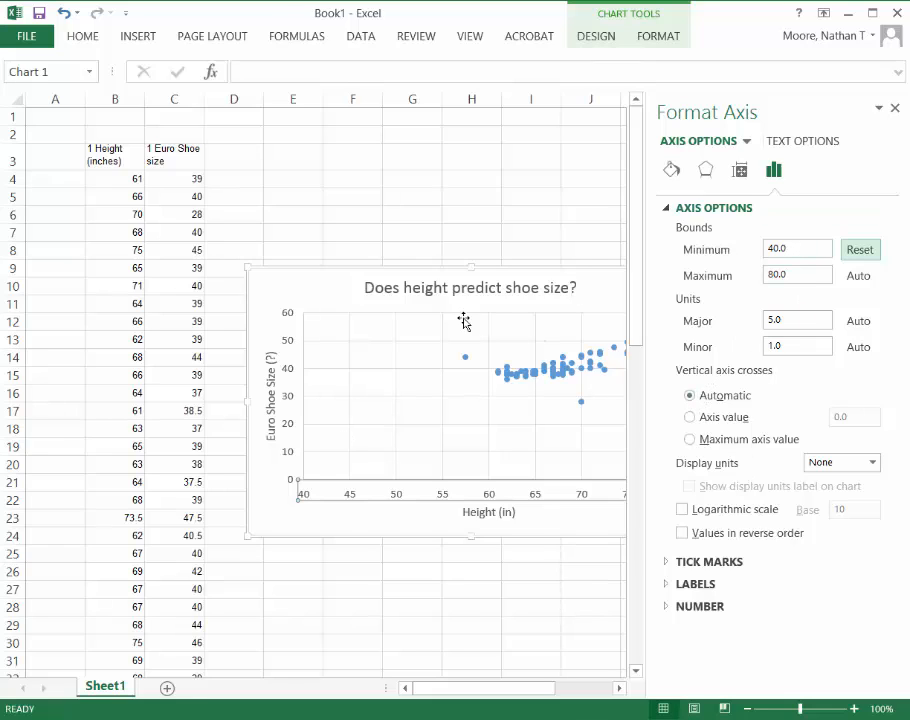
click(897, 109)
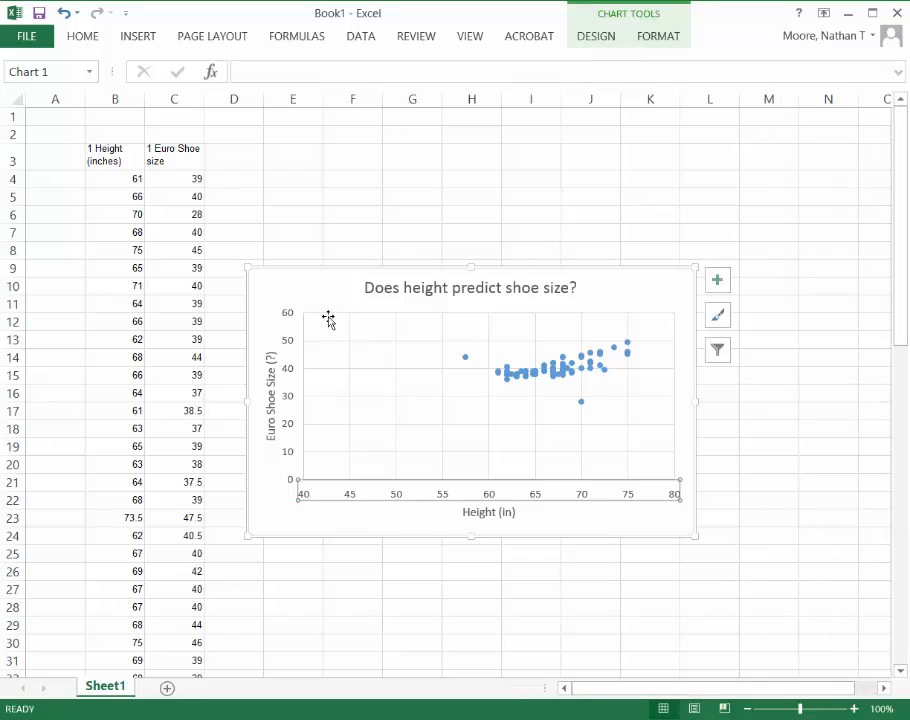
- Set the minimum bound of the vertical shoe size axis to 30
click(287, 317)
double_click(287, 317)
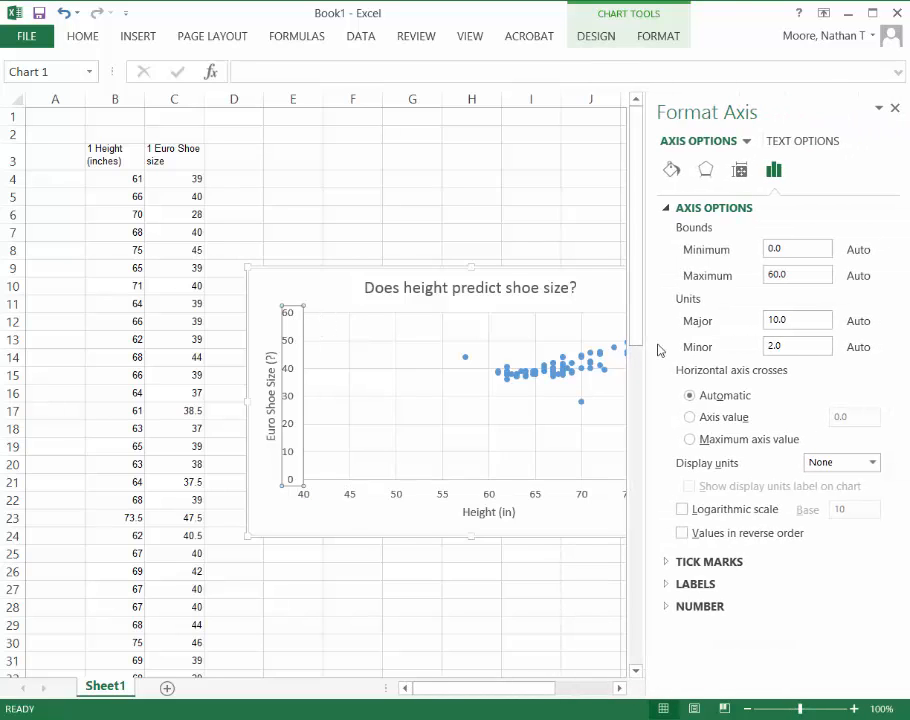
click(785, 246)
key(BackSpace)
click(775, 276)
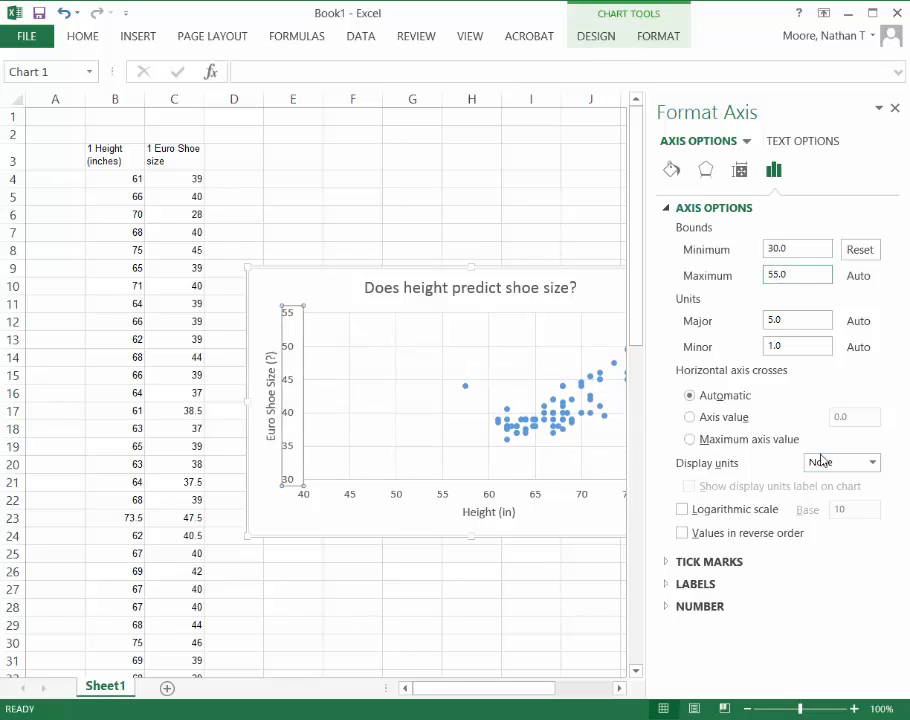
click(895, 110)
- Add a linear trendline to the scatter chart and open its detailed formatting options
scroll(529, 410, down, 1)
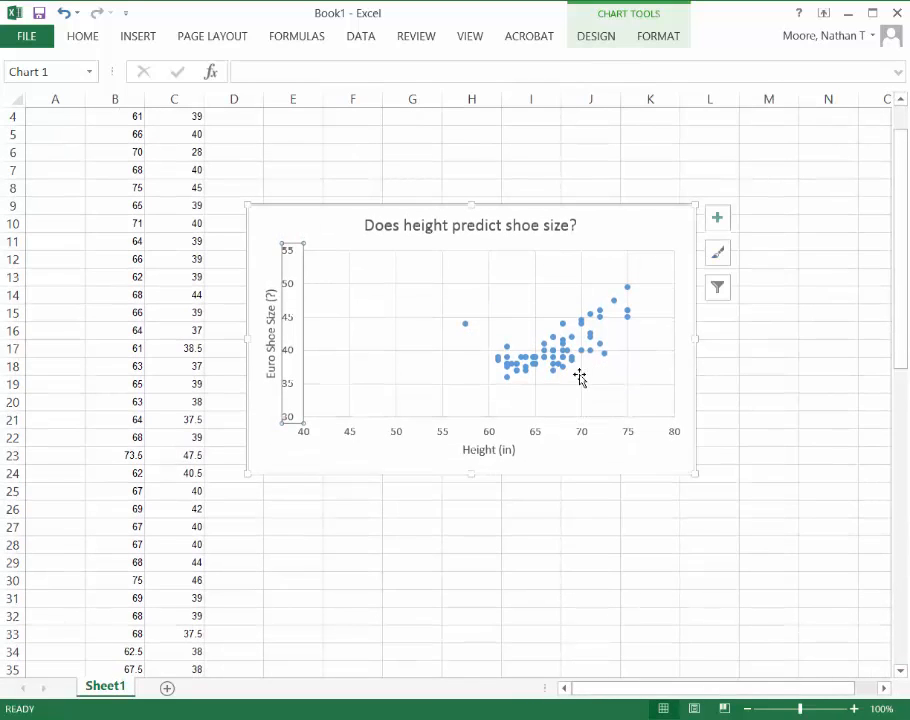
mouse_move(557, 362)
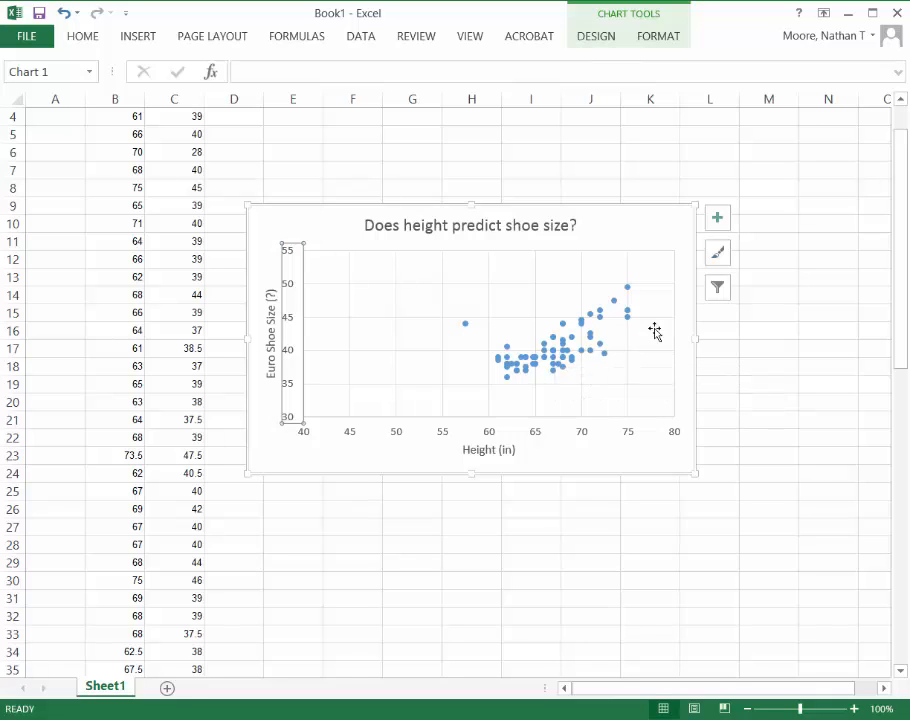
click(722, 219)
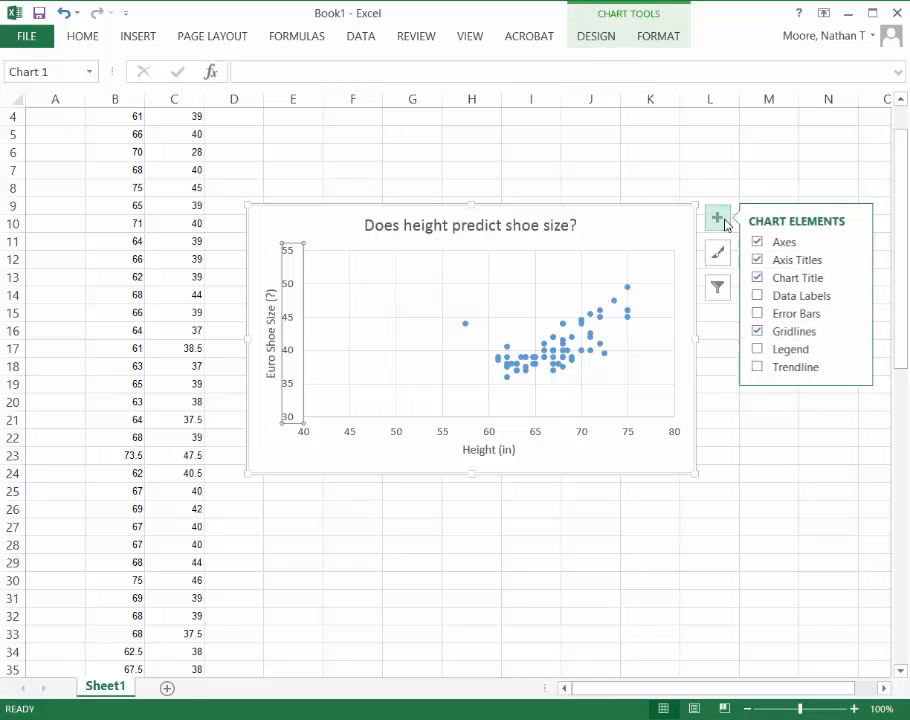
click(756, 368)
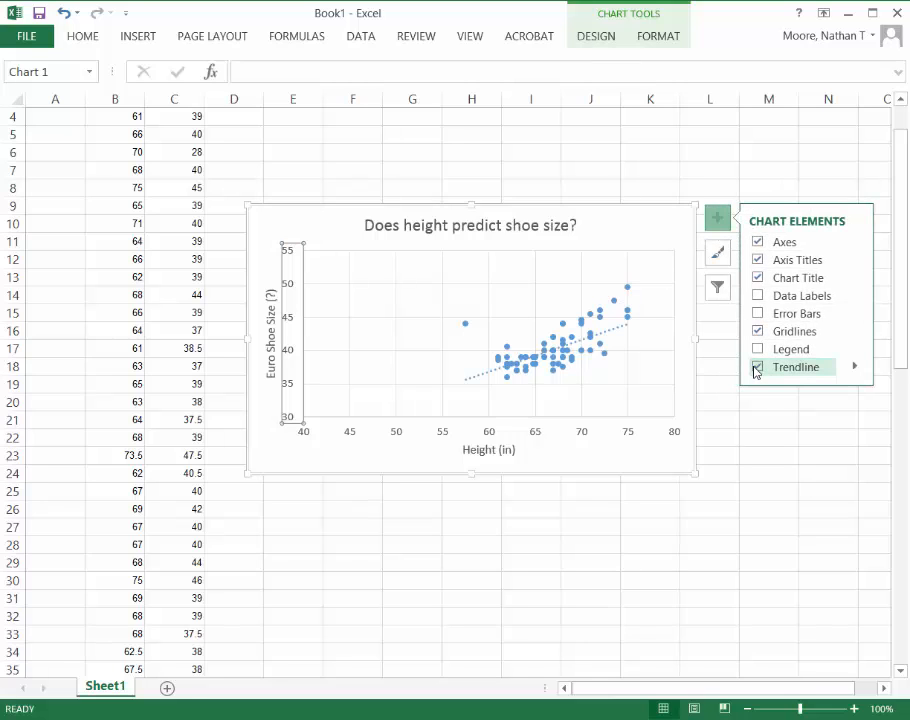
click(855, 369)
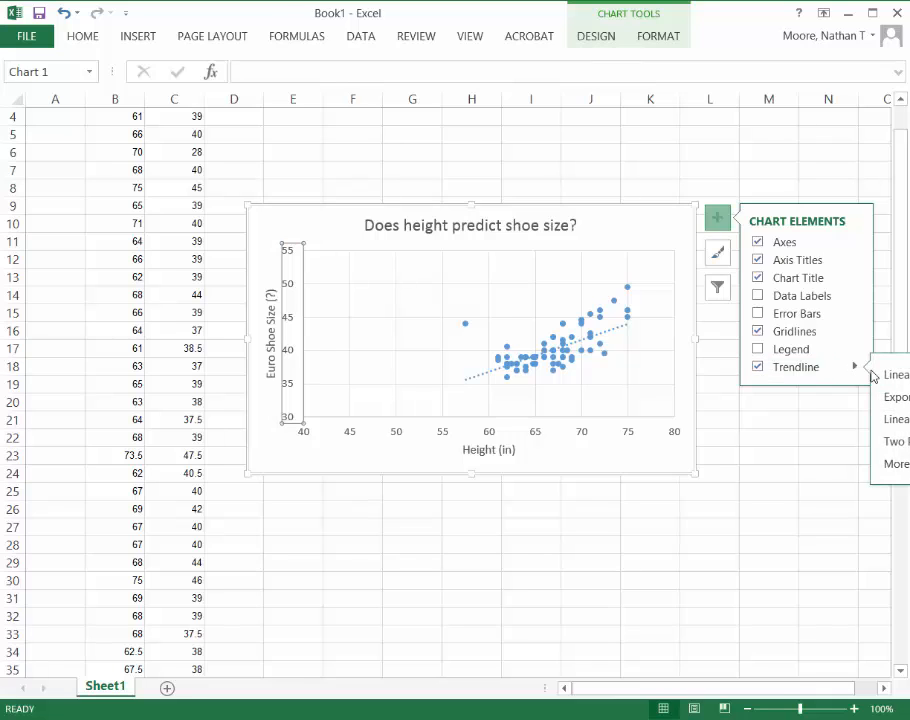
click(886, 376)
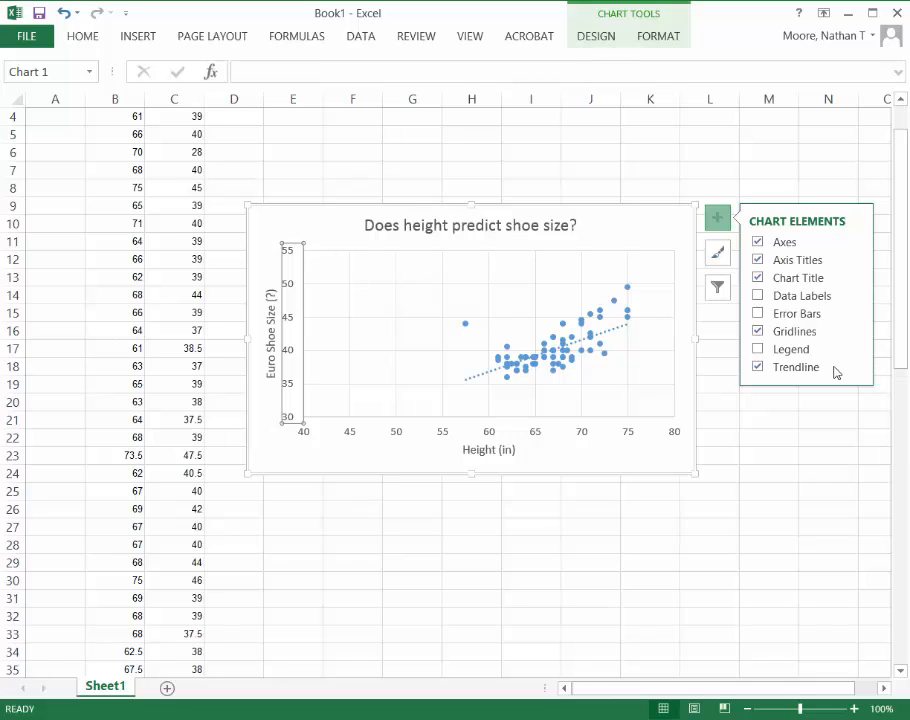
click(857, 369)
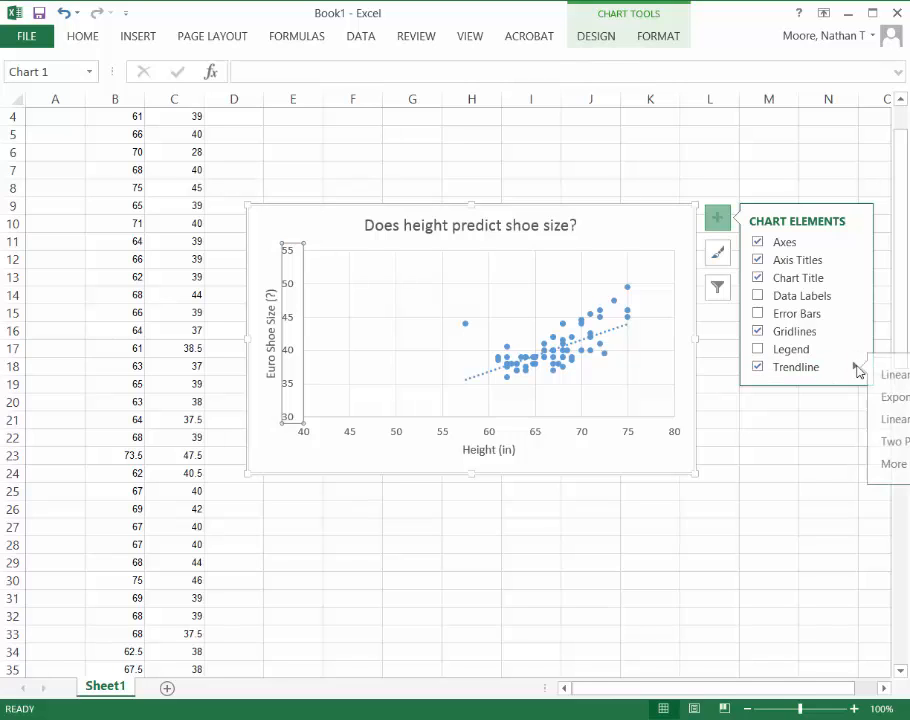
click(894, 465)
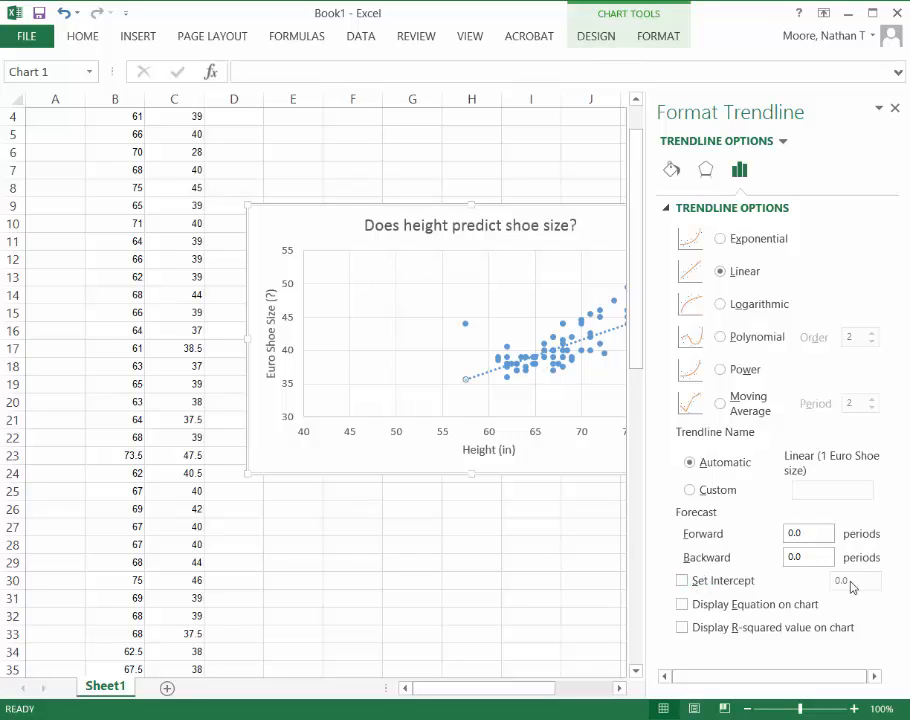
- Display the trendline's equation and R-squared value on the chart and move their label to the empty area above the data points
click(683, 605)
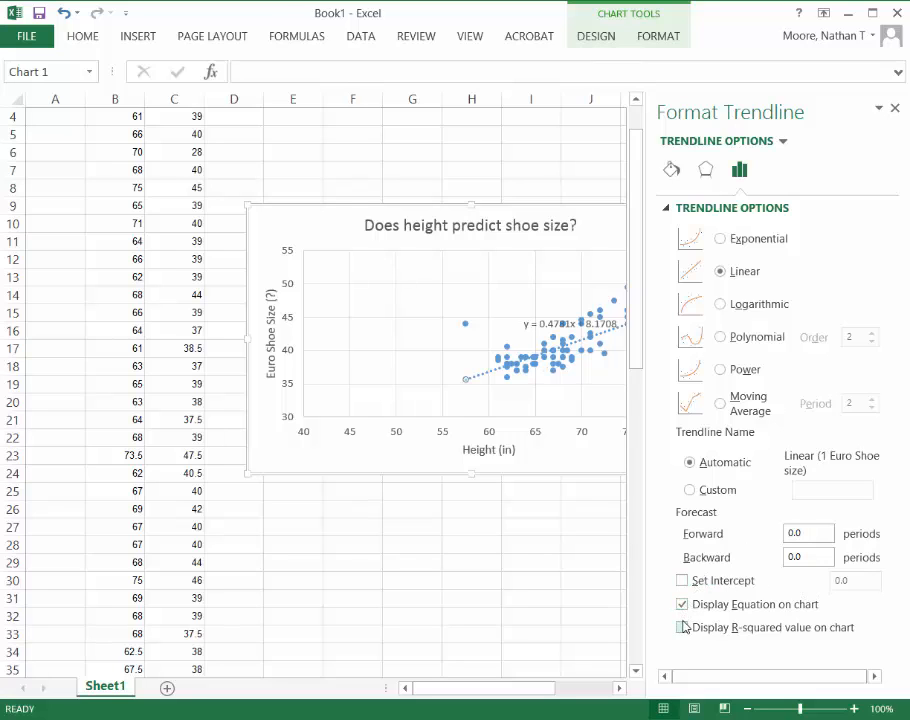
click(682, 628)
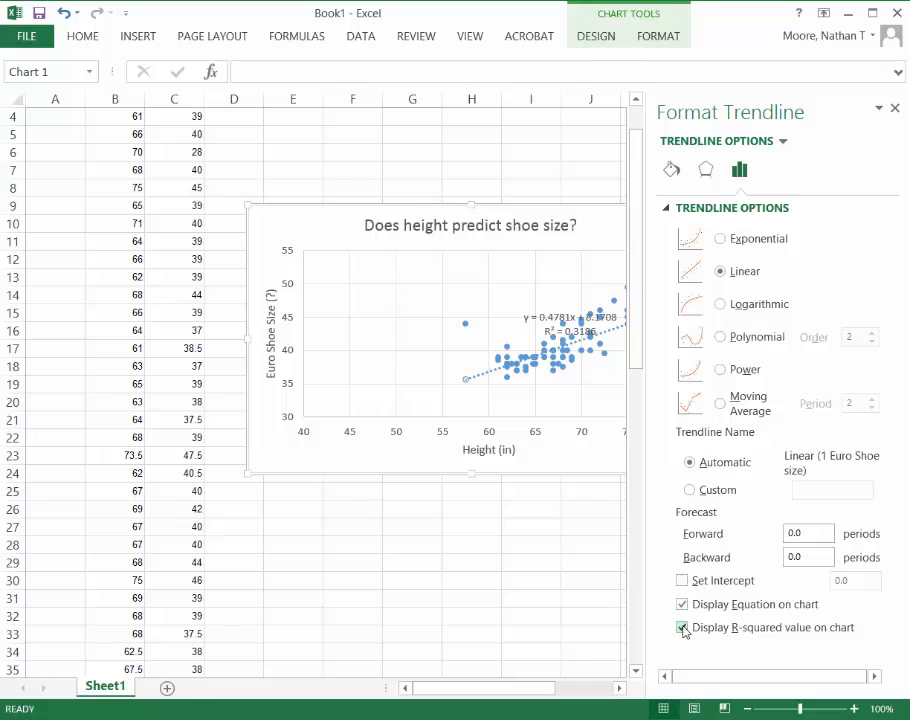
click(895, 107)
drag(579, 319, 527, 259)
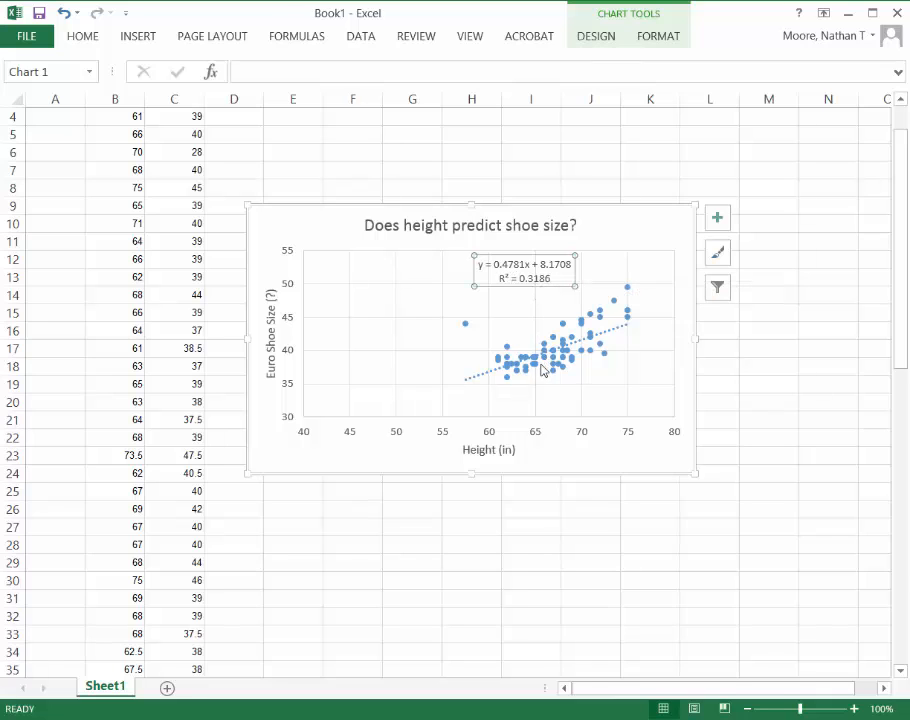
- Switch to the handwritten math model photo in Google Drive and enlarge it to examine the shoe size equation and height sketch
mouse_move(536, 371)
mouse_move(465, 331)
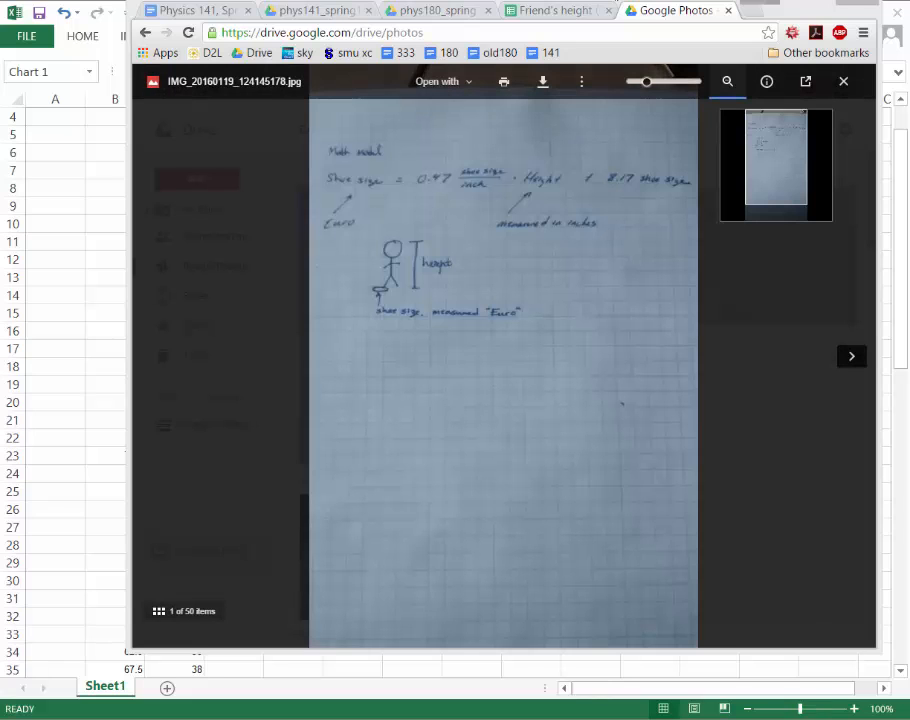
drag(605, 8, 548, 22)
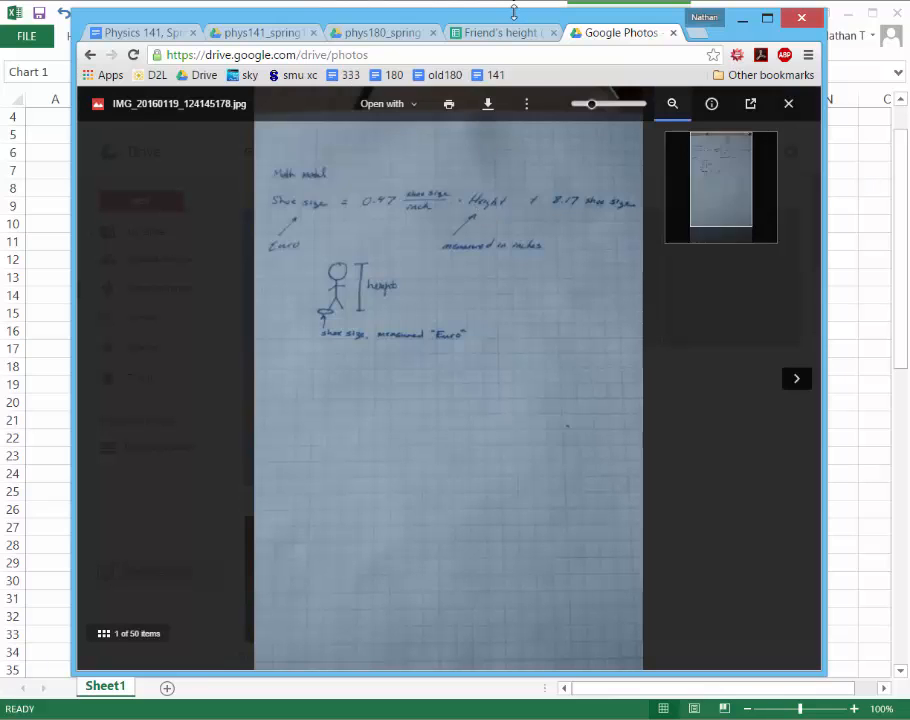
mouse_move(515, 22)
mouse_down()
mouse_move(500, 425)
mouse_move(505, 575)
mouse_move(481, 297)
mouse_move(515, 95)
mouse_move(512, 41)
mouse_up()
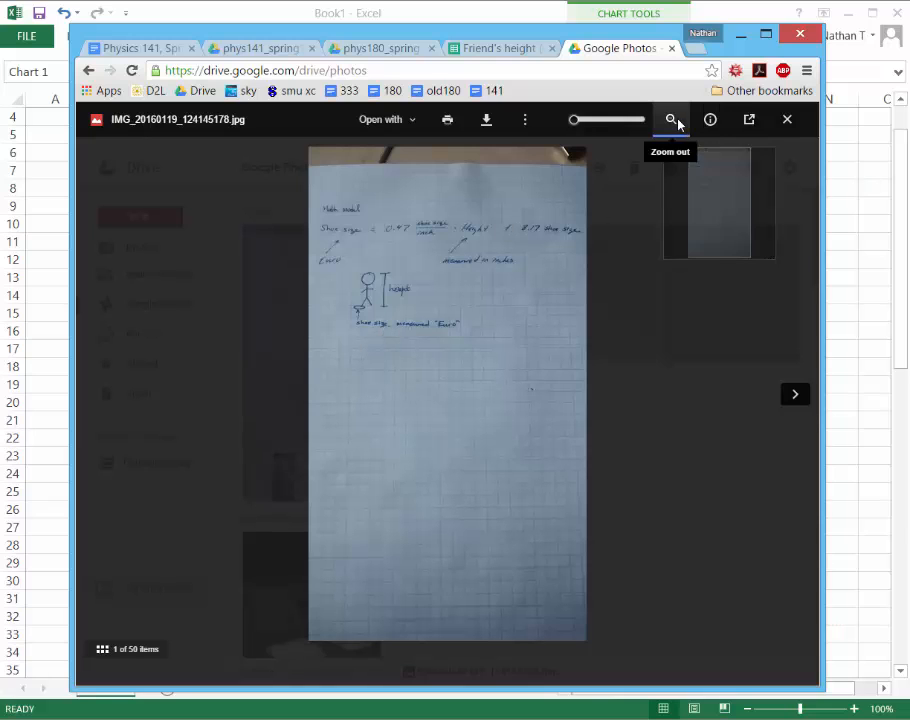
scroll(450, 299, up, 2)
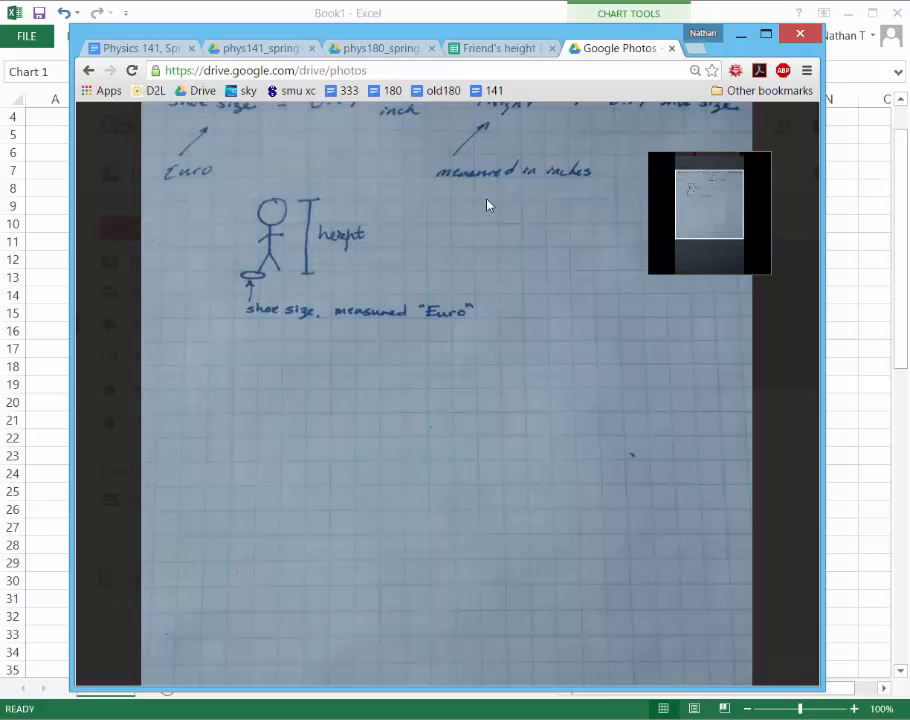
click(696, 184)
drag(695, 182, 695, 177)
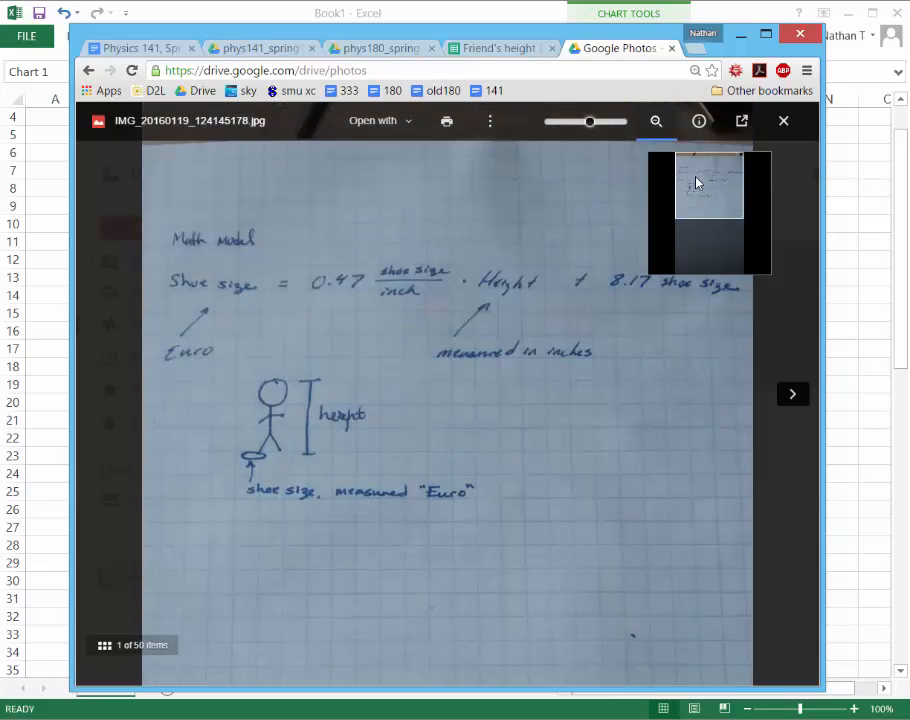